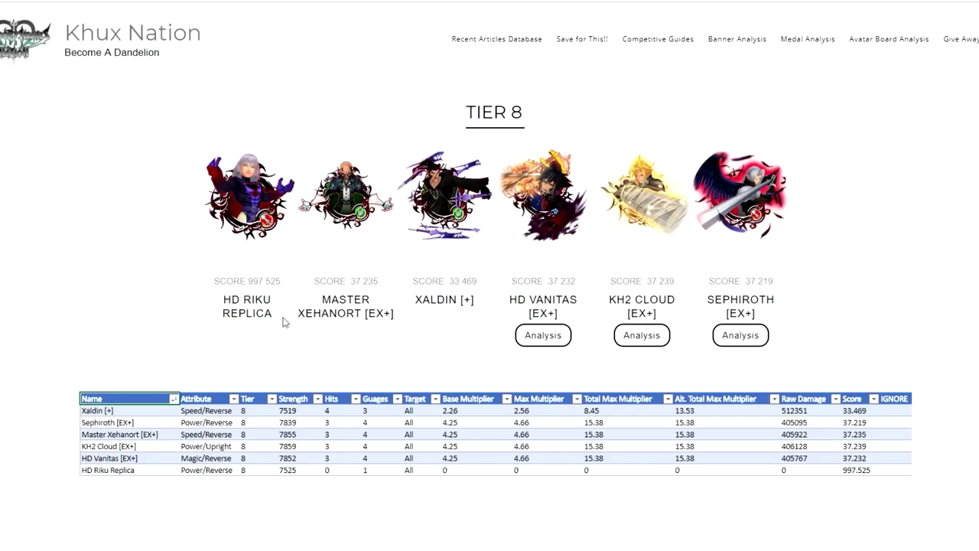
Sort the Tier 8 medal table by Score in descending order
scroll(264, 325, "down", 1)
scroll(230, 342, "down", 1)
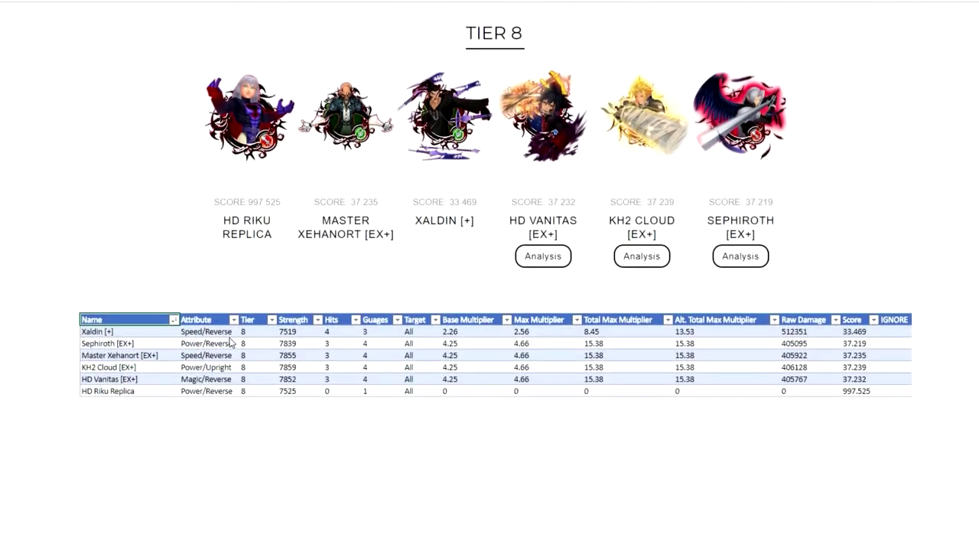
left_click(872, 320)
left_click(845, 326)
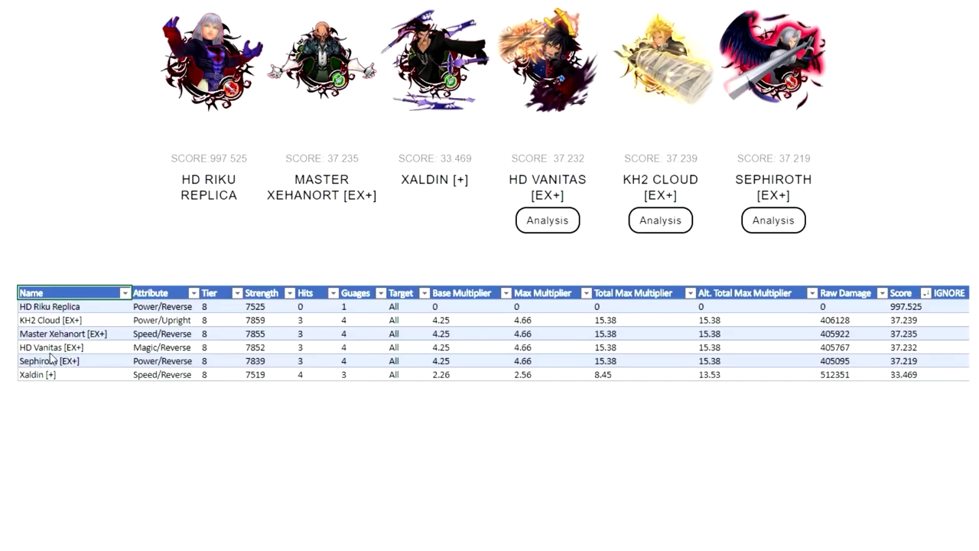
Compare the HD Vanitas [EX+] row with the Score values of the other Tier 8 EX+ medals
left_click_drag(55, 349, 955, 348)
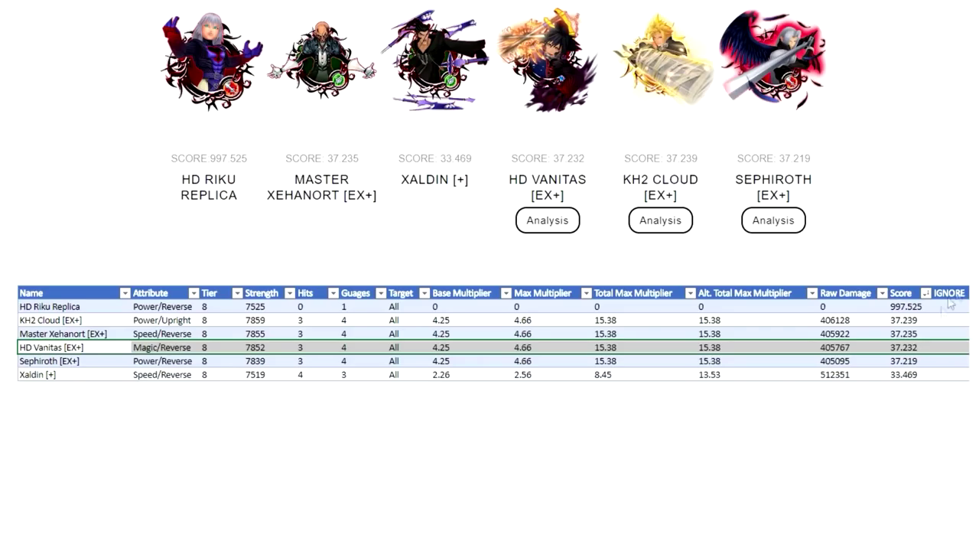
left_click(909, 324)
left_click_drag(909, 323, 924, 367)
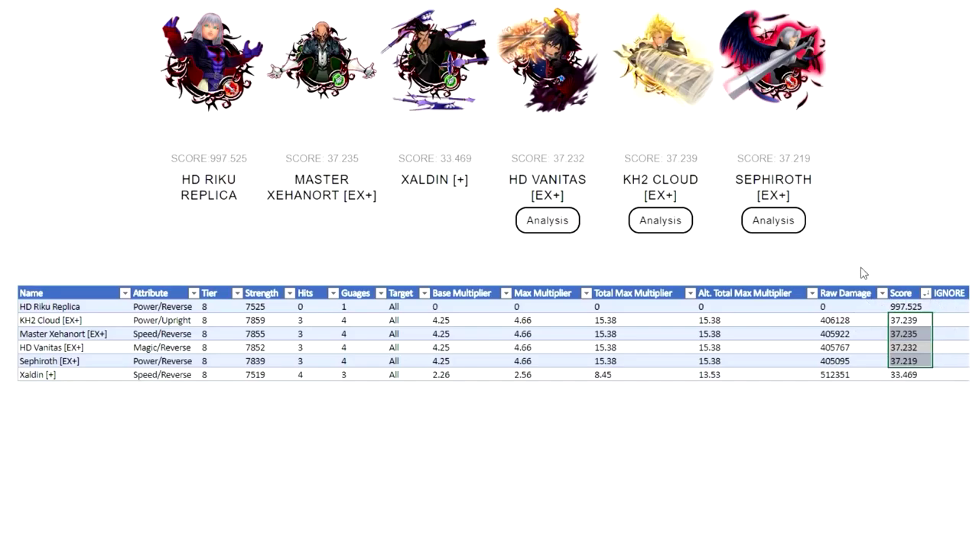
left_click(835, 333)
left_click_drag(68, 351, 894, 355)
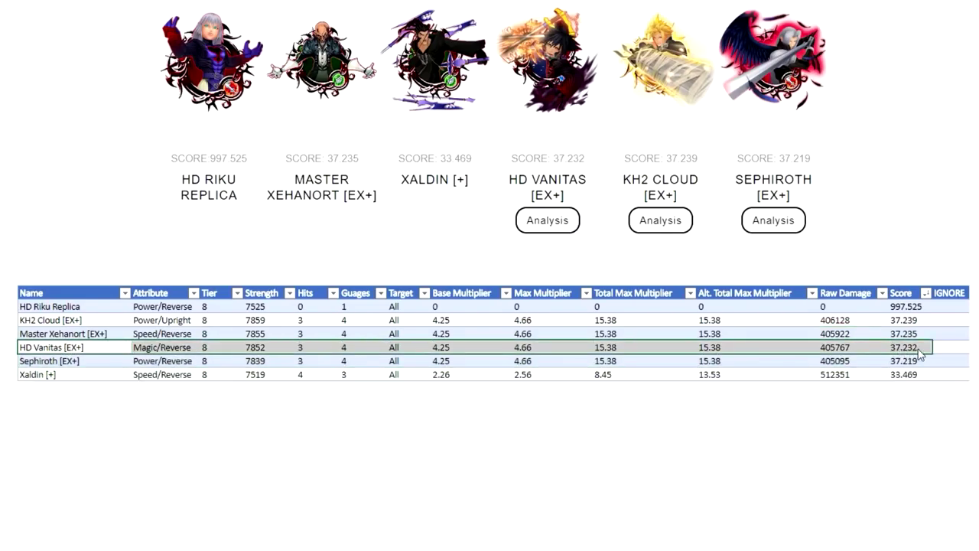
left_click(916, 349)
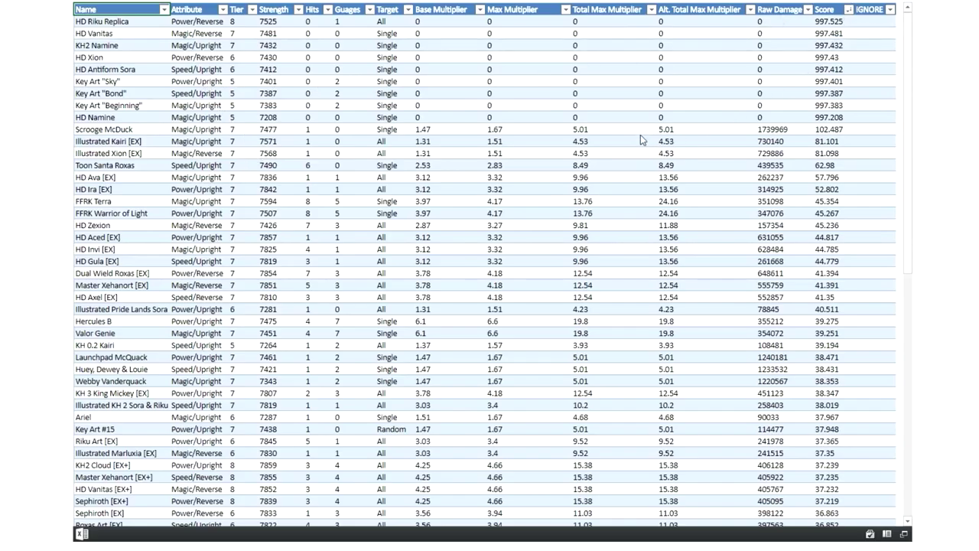
In the full medal table, highlight the scores from HD Riku Replica through Sephiroth [EX+], plus the HD Vanitas [EX+] row
left_click_drag(832, 23, 853, 504)
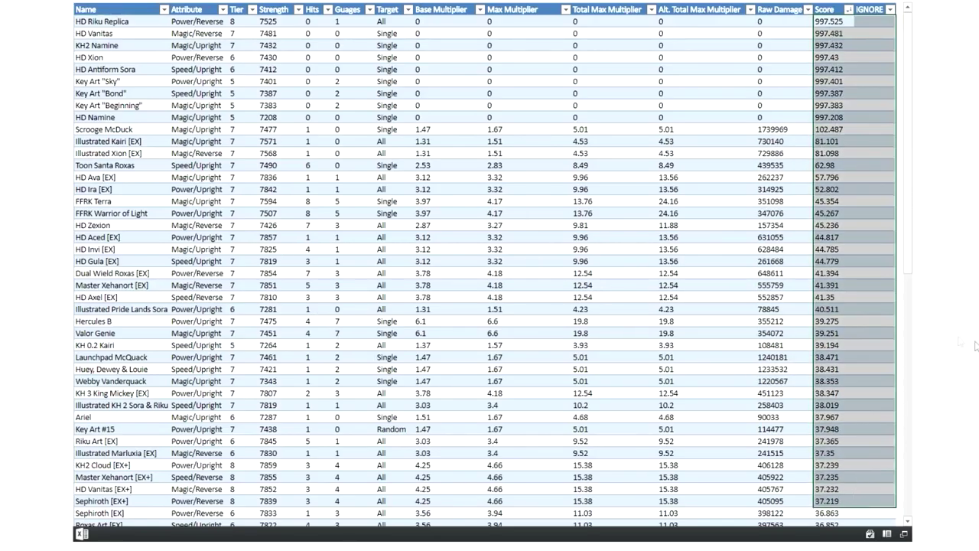
left_click(397, 263)
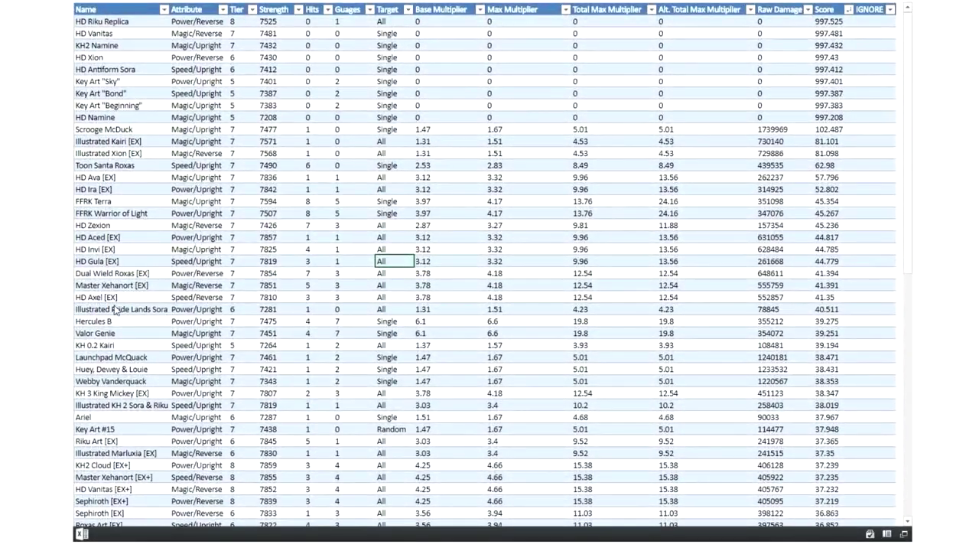
left_click_drag(115, 489, 833, 491)
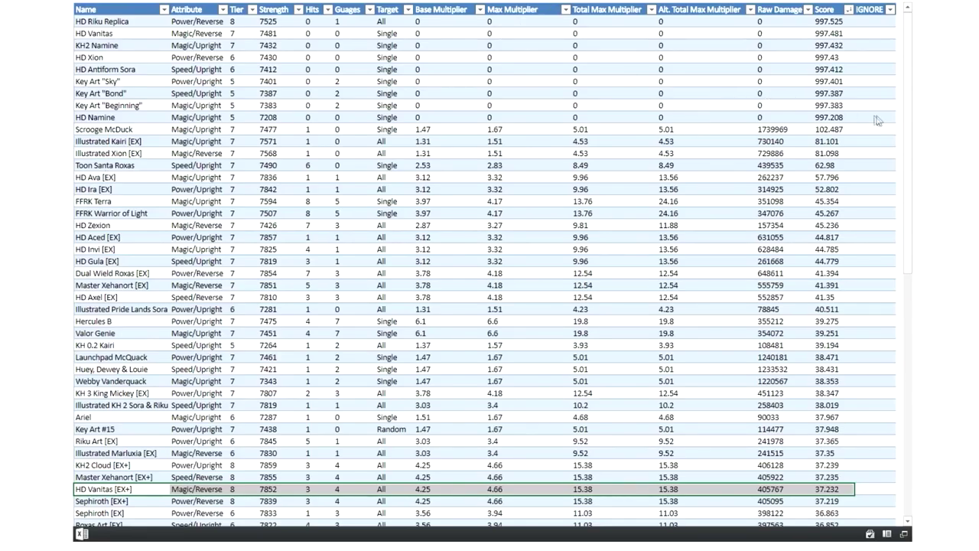
Highlight the rows from HD Riku Replica through HD Namine and compare them with the HD Vanitas [EX+] row further down
left_click_drag(849, 120, 92, 23)
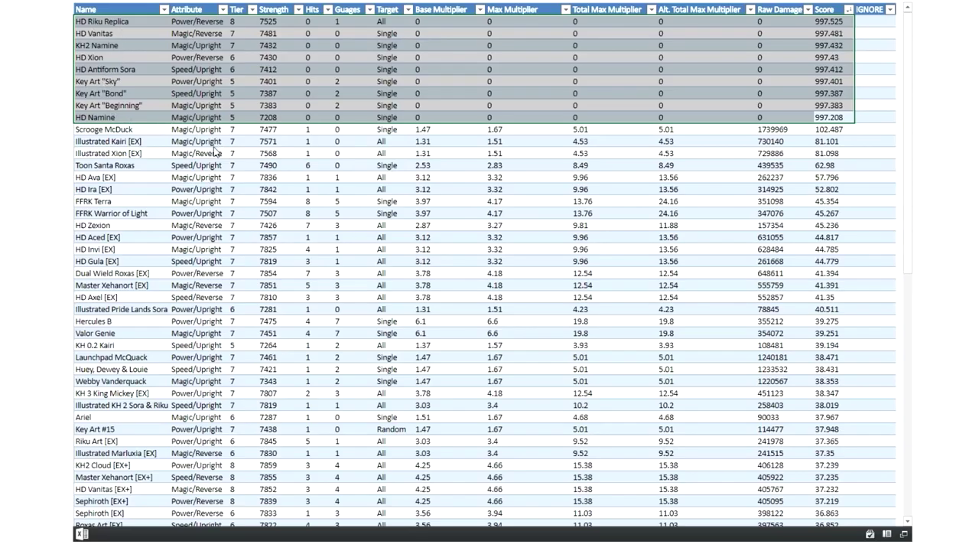
scroll(220, 144, "down", 2)
scroll(220, 144, "down", 3)
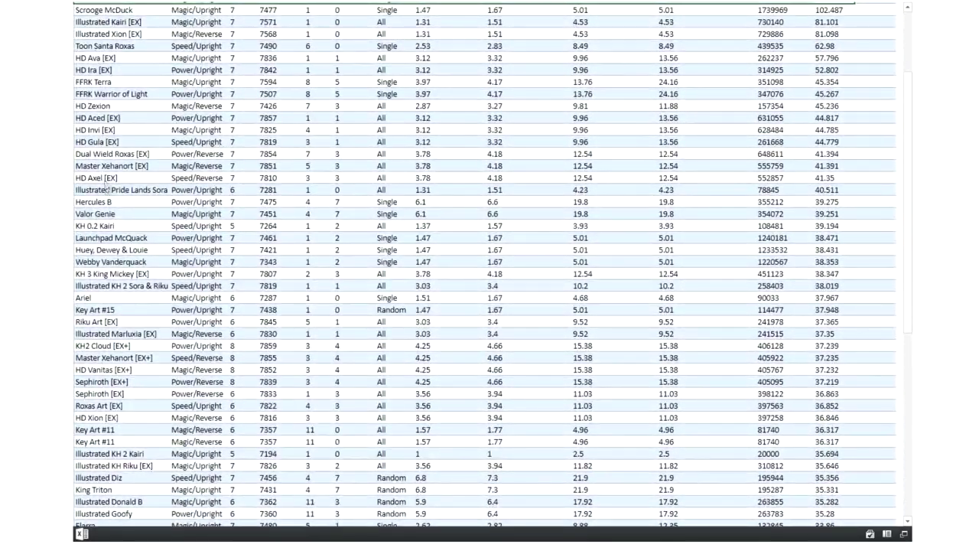
left_click_drag(133, 372, 863, 372)
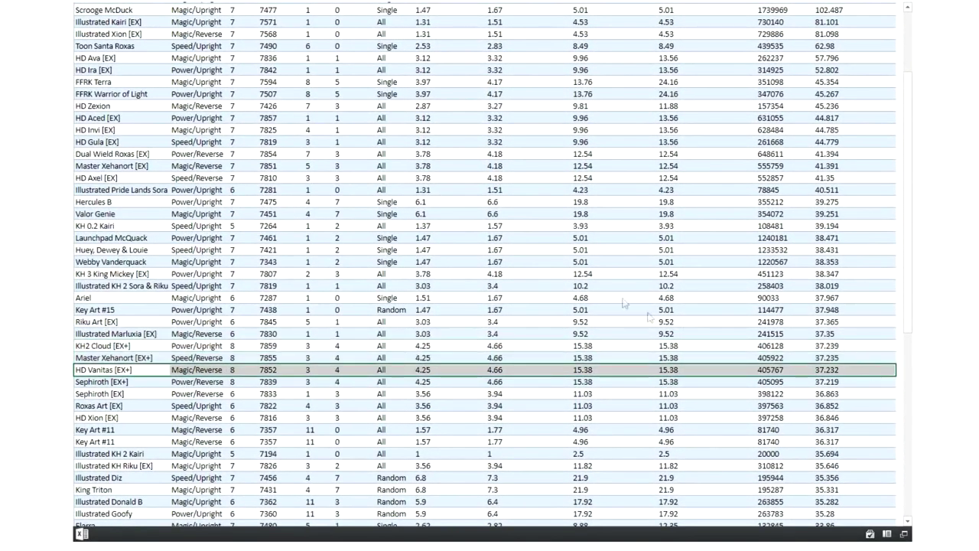
left_click(832, 371)
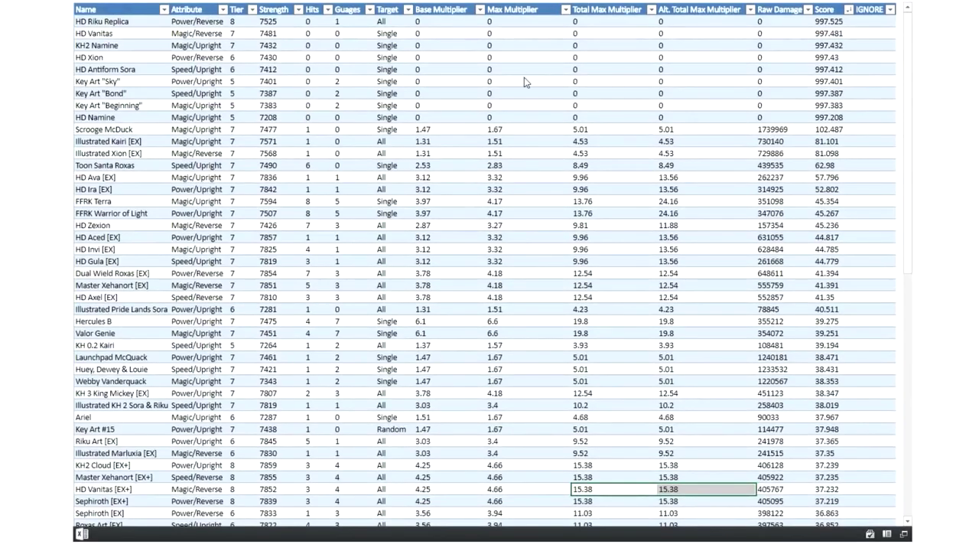
Sort the full medal table by Total Max Multiplier in descending order
left_click(651, 10)
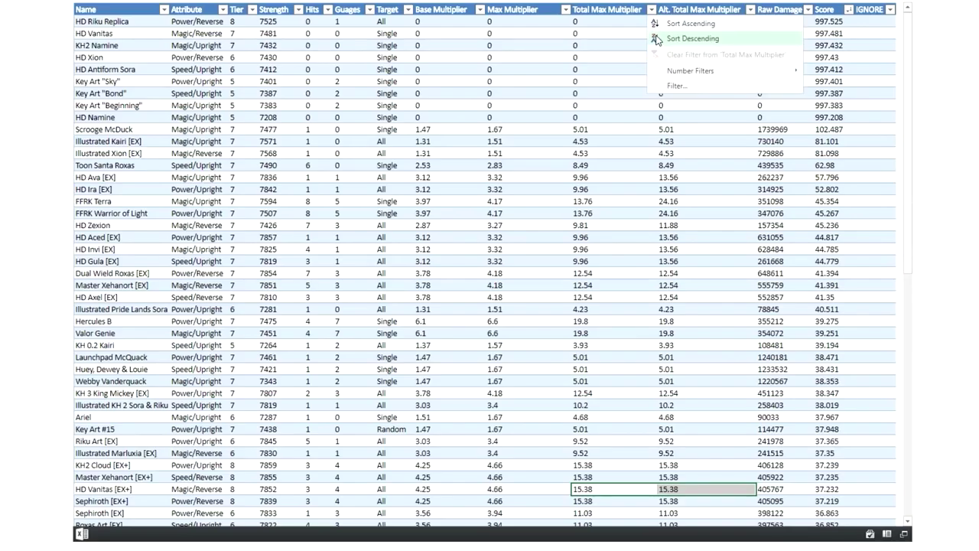
left_click(673, 38)
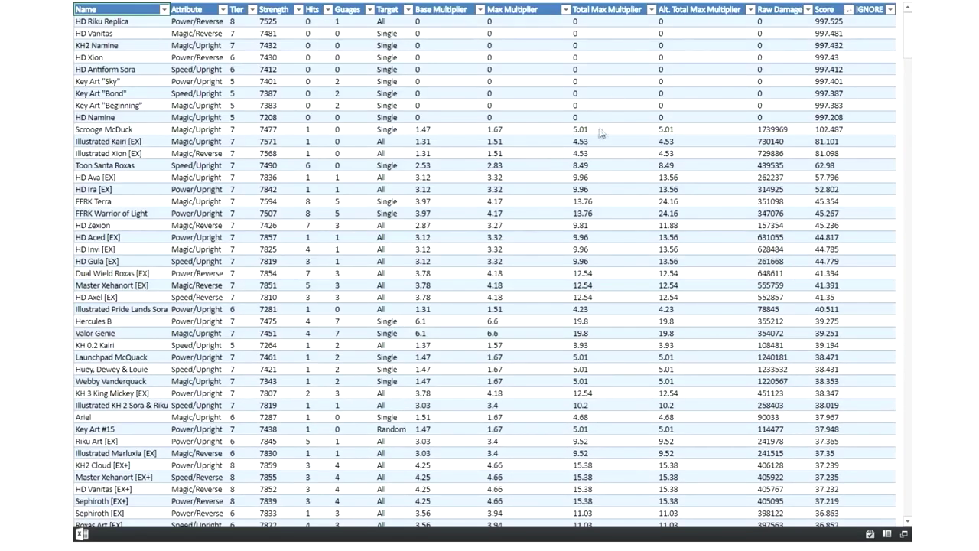
left_click(651, 10)
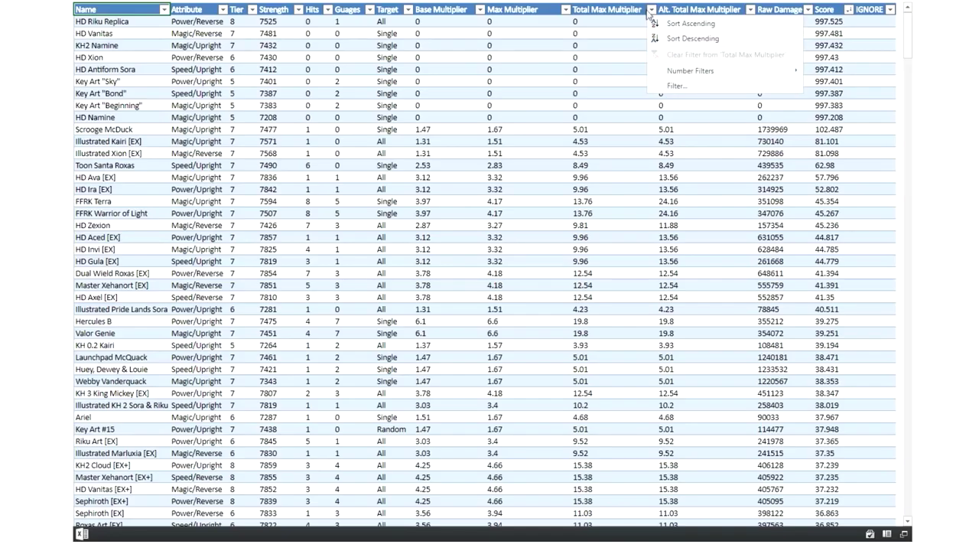
left_click(659, 42)
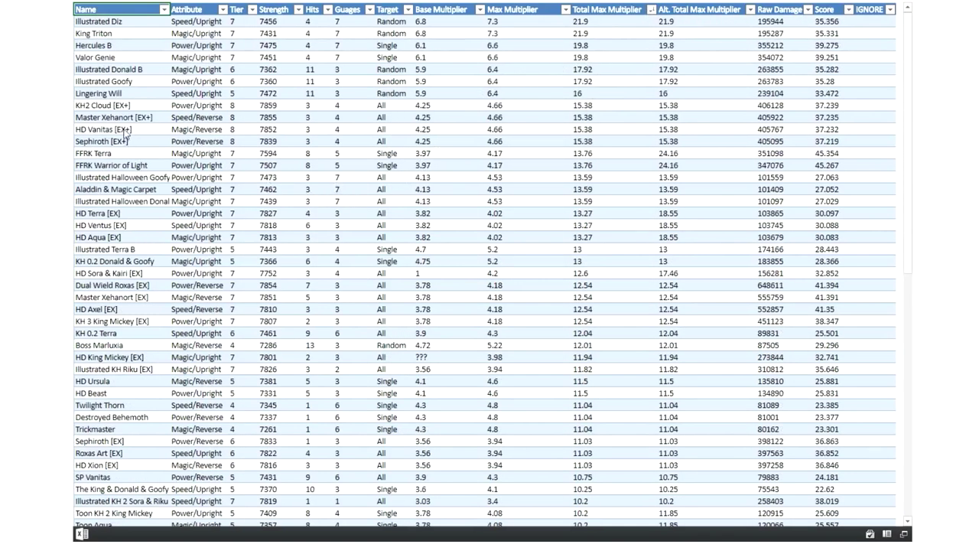
Compare the four Tier 8 EX+ medals with the names and target types of the medals from Illustrated Diz through Lingering Will
left_click_drag(604, 105, 104, 148)
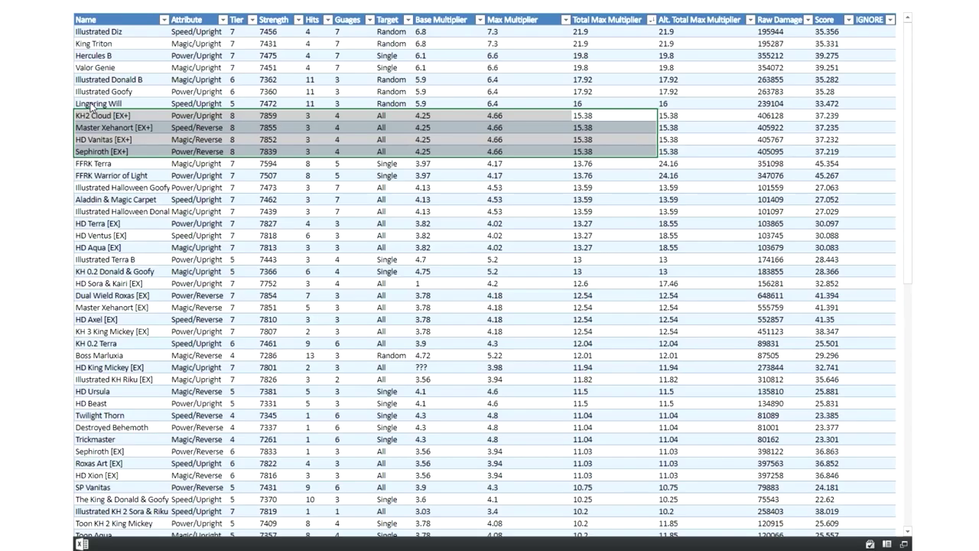
left_click(90, 104)
left_click_drag(90, 105, 88, 29)
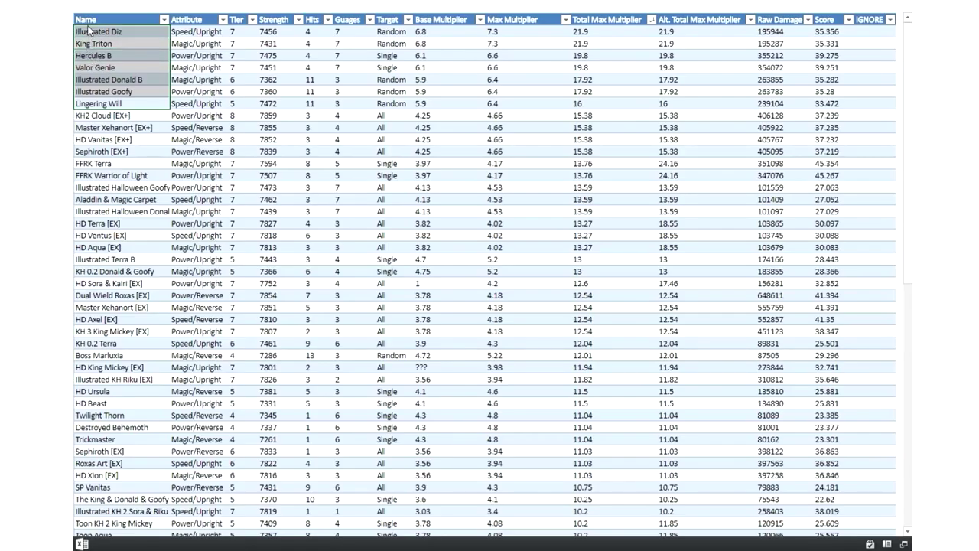
left_click(146, 174)
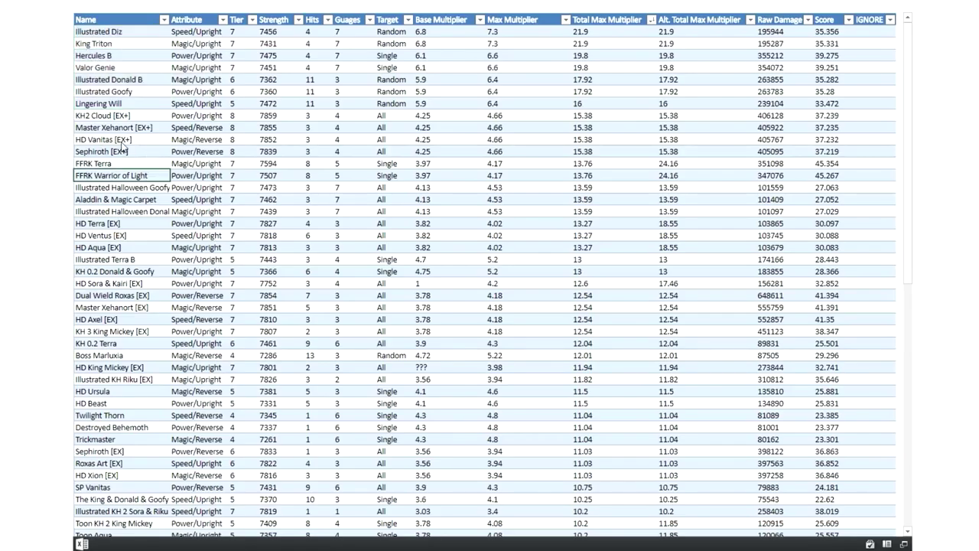
left_click_drag(141, 117, 696, 160)
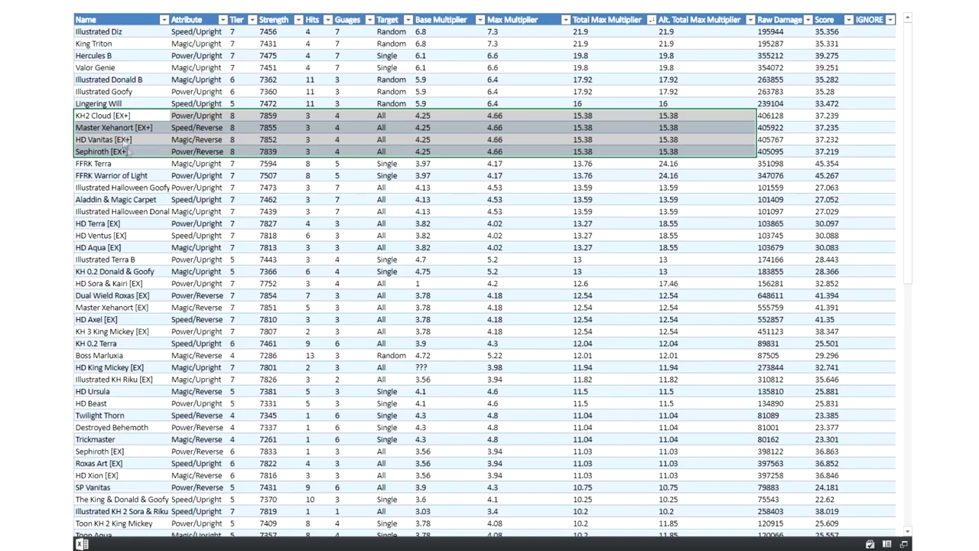
left_click_drag(397, 106, 389, 37)
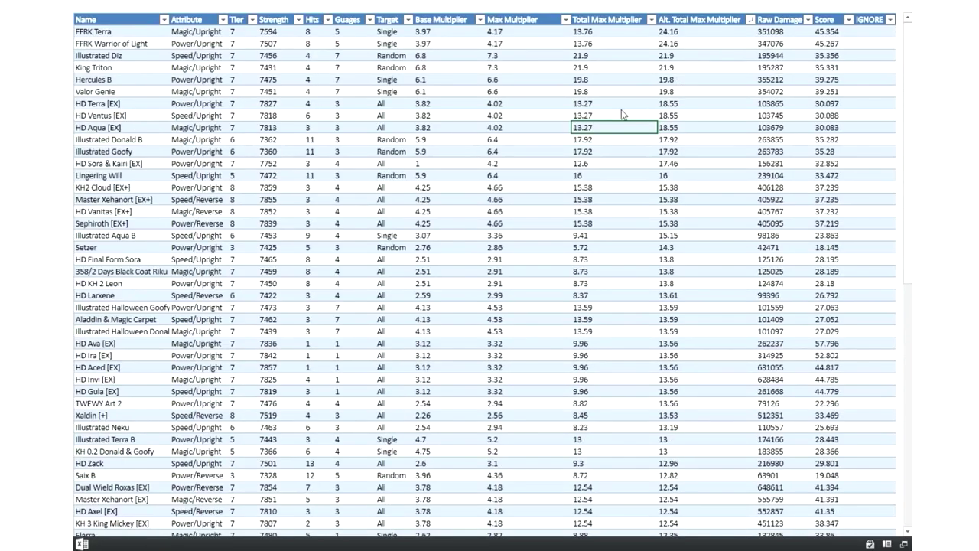
Highlight the rows from KH2 Cloud [EX+] through Sephiroth [EX+] in the table sorted by Alt. Total Max Multiplier
left_click(197, 152)
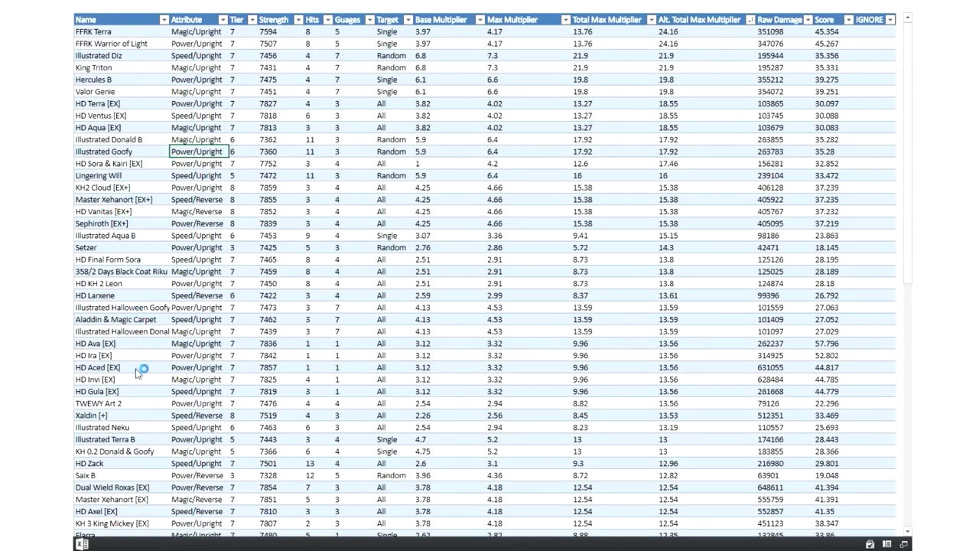
left_click(187, 212)
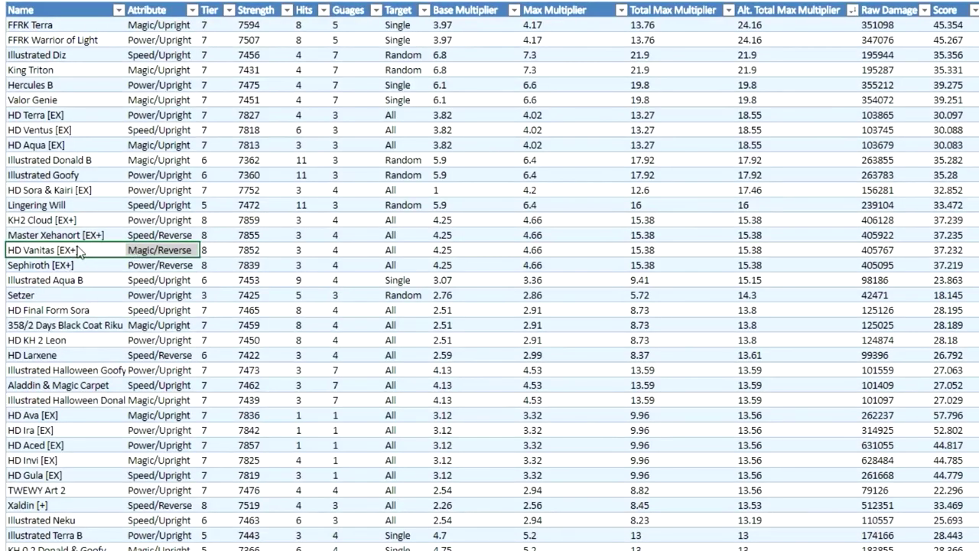
left_click_drag(84, 268, 80, 222)
left_click_drag(206, 241, 956, 224)
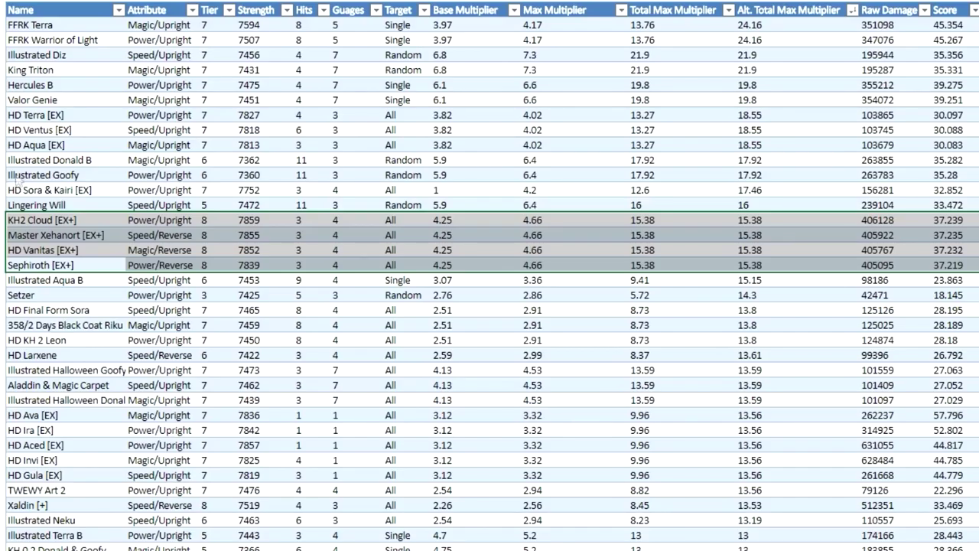
Examine the rows of the two FFRK medals, the HD Terra, Ventus and Aqua [EX] medals, and HD Sora & Kairi [EX]
left_click_drag(28, 26, 972, 40)
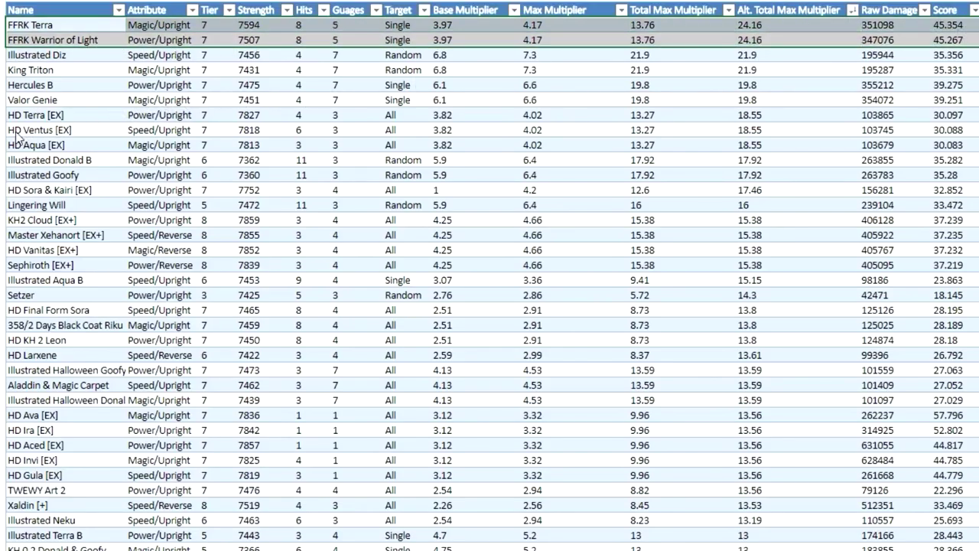
left_click_drag(49, 121, 967, 149)
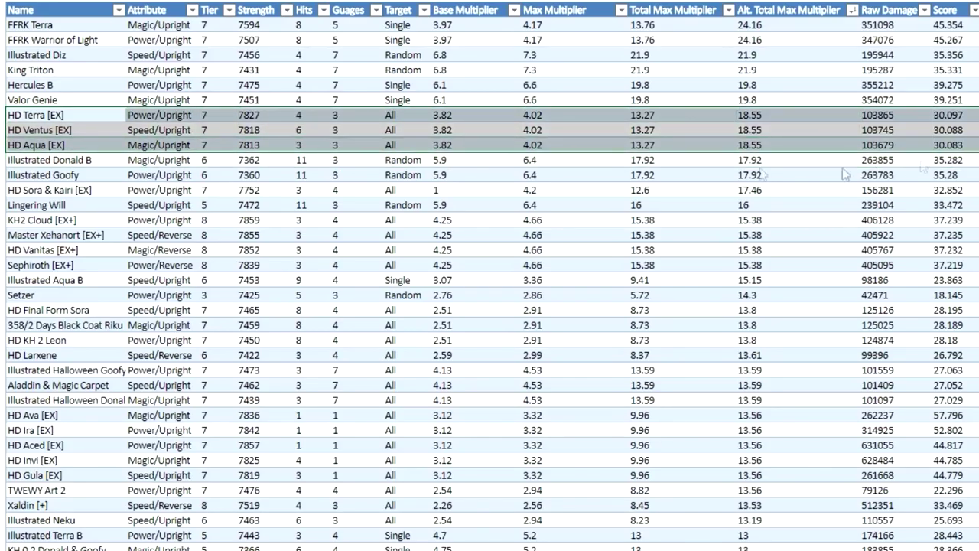
left_click_drag(38, 193, 968, 190)
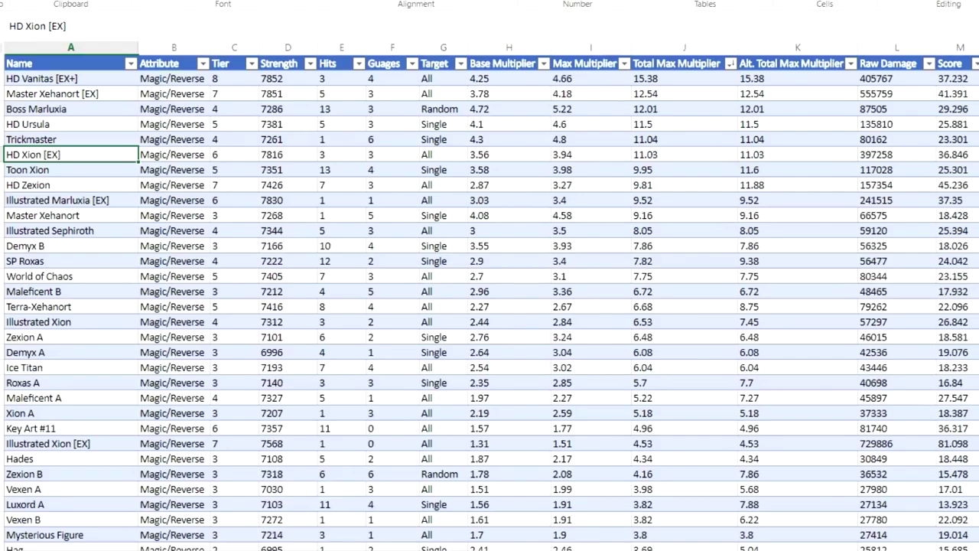
Sort the Magic/Reverse medals by Total Max Multiplier in descending order and highlight the HD Vanitas [EX+] and Master Xehanort [EX] rows for comparison
left_click(731, 64)
left_click(739, 100)
left_click(90, 80)
left_click_drag(118, 84, 975, 79)
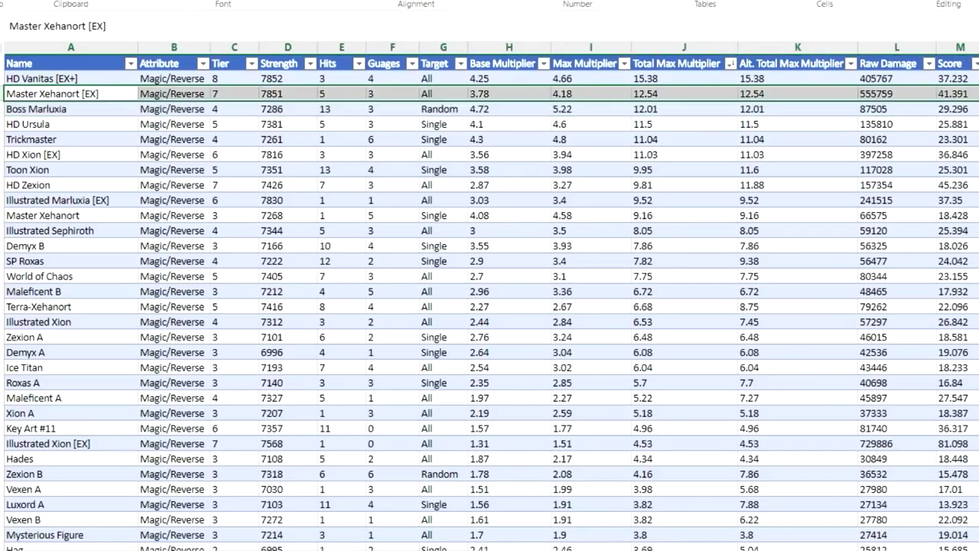
key("shift+Down")
key("shift+Down")
key("shift+Up")
key("shift+Up")
Sort the Magic/Reverse medals by Alt. Total Max Multiplier in descending order
left_click(851, 64)
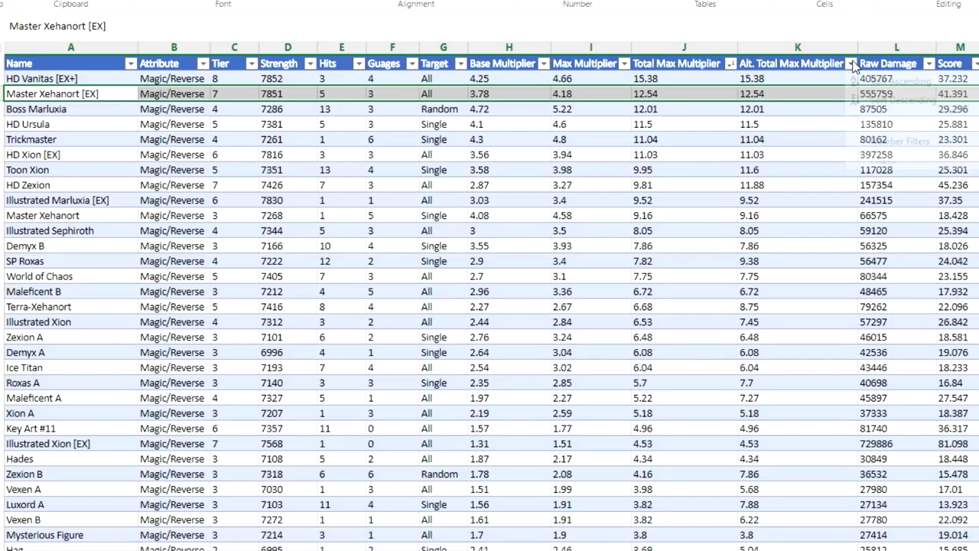
left_click(875, 101)
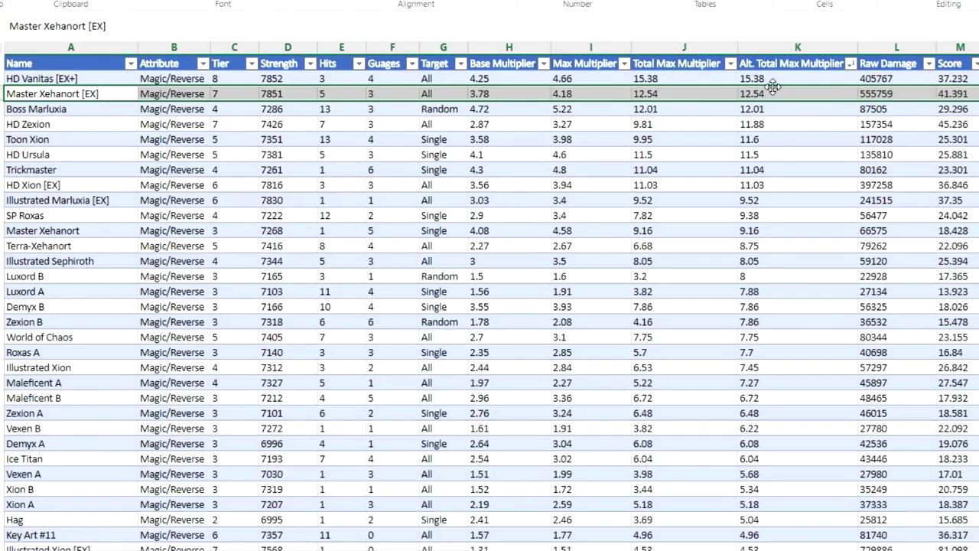